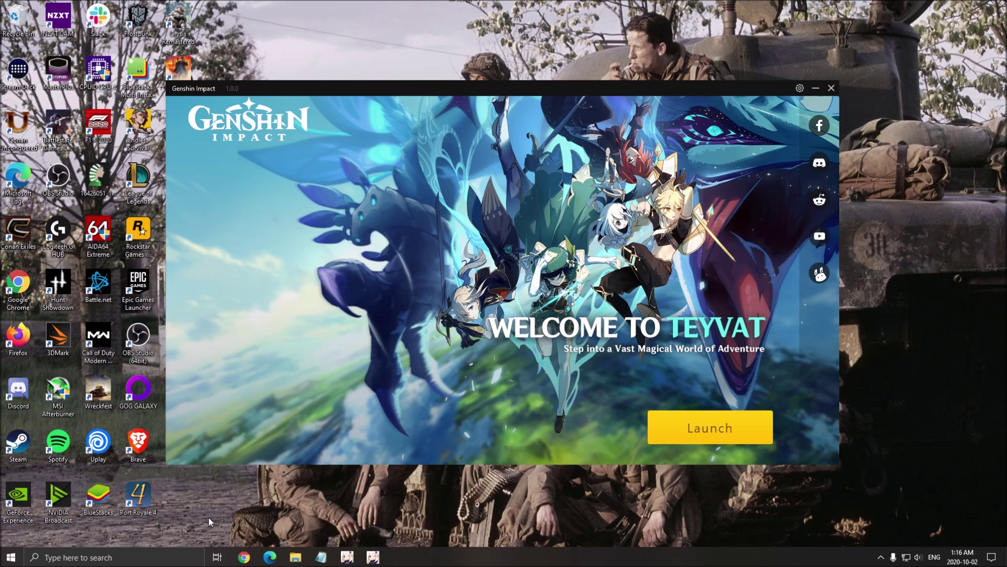
Review the Windows Game Mode, Xbox Game Bar and Captures settings pages, then close Settings.
click(121, 557)
text(game)
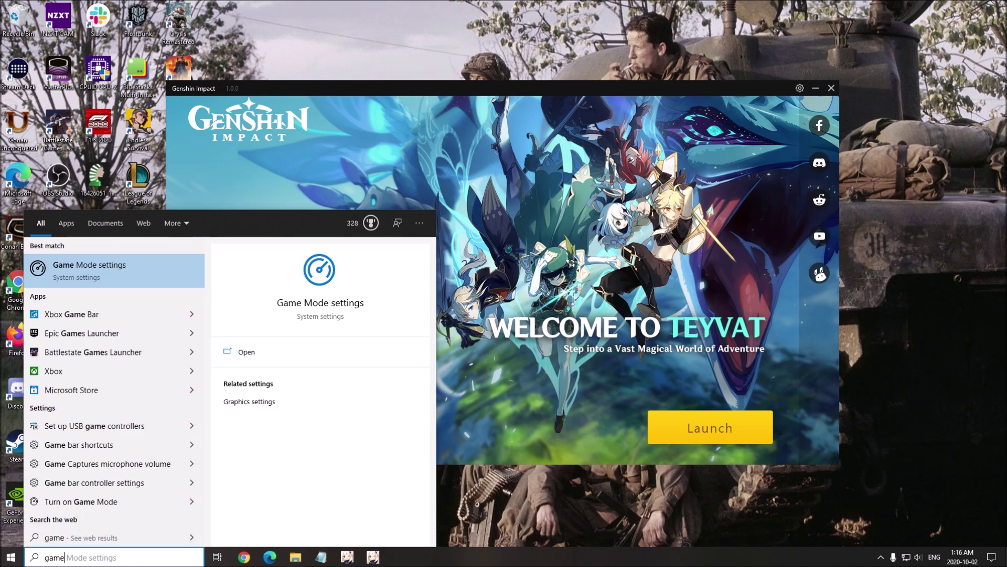
text( mode)
key(Return)
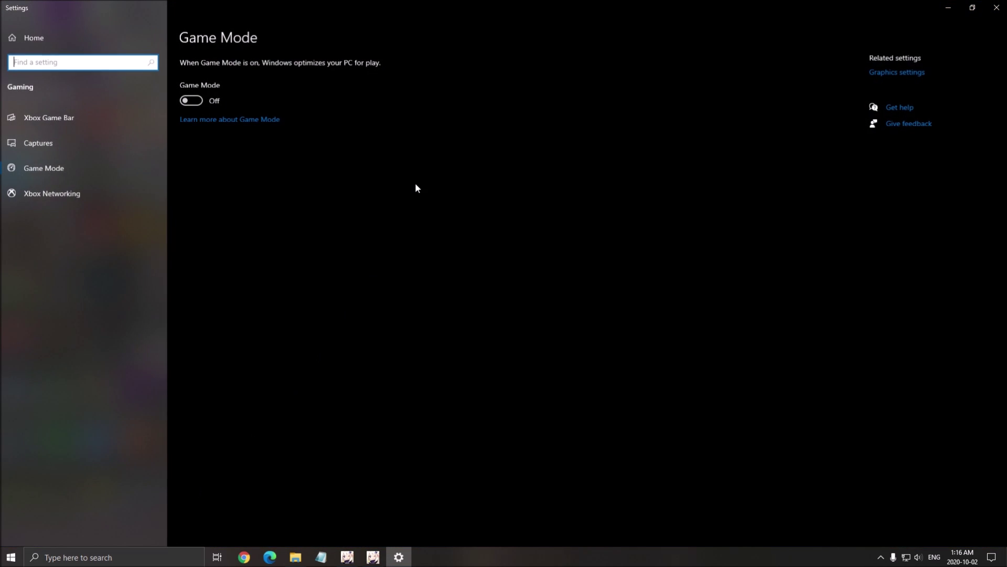
click(52, 117)
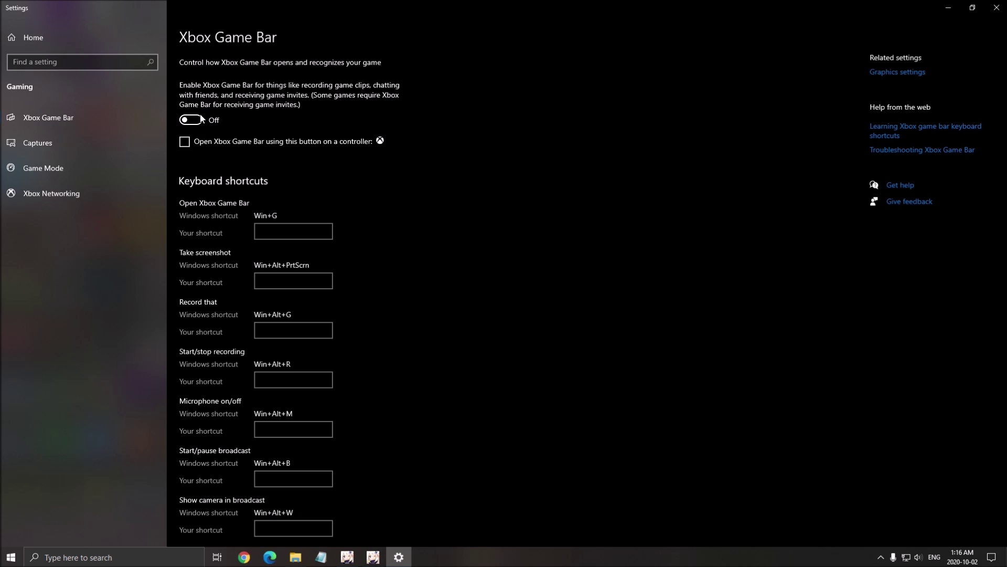
click(79, 149)
scroll(233, 211, down, 2)
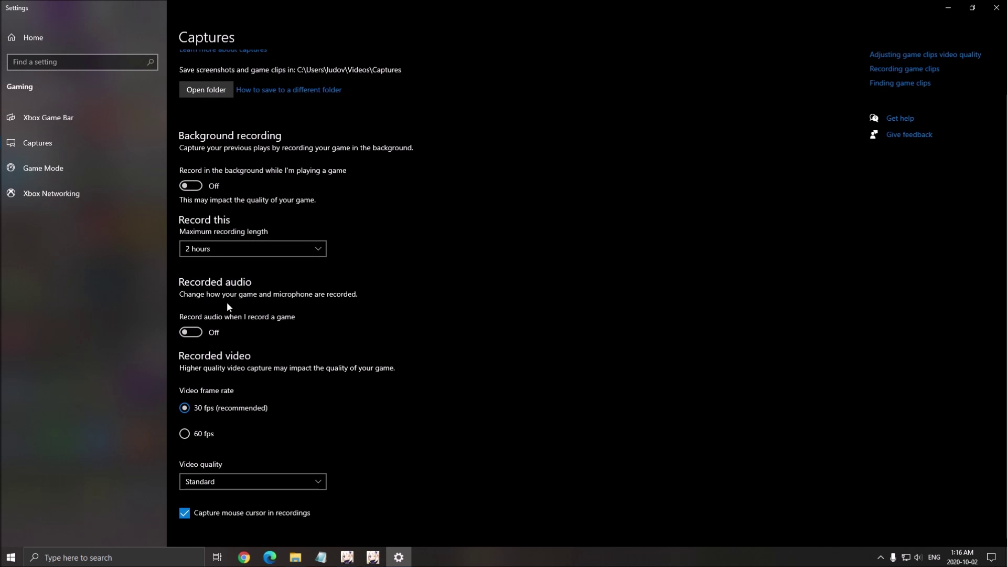
click(60, 168)
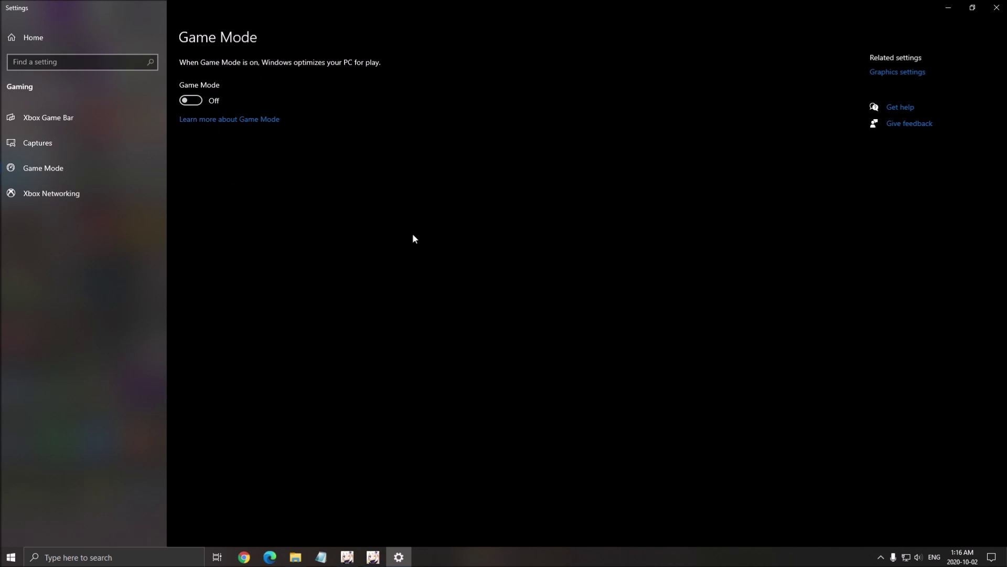
click(996, 9)
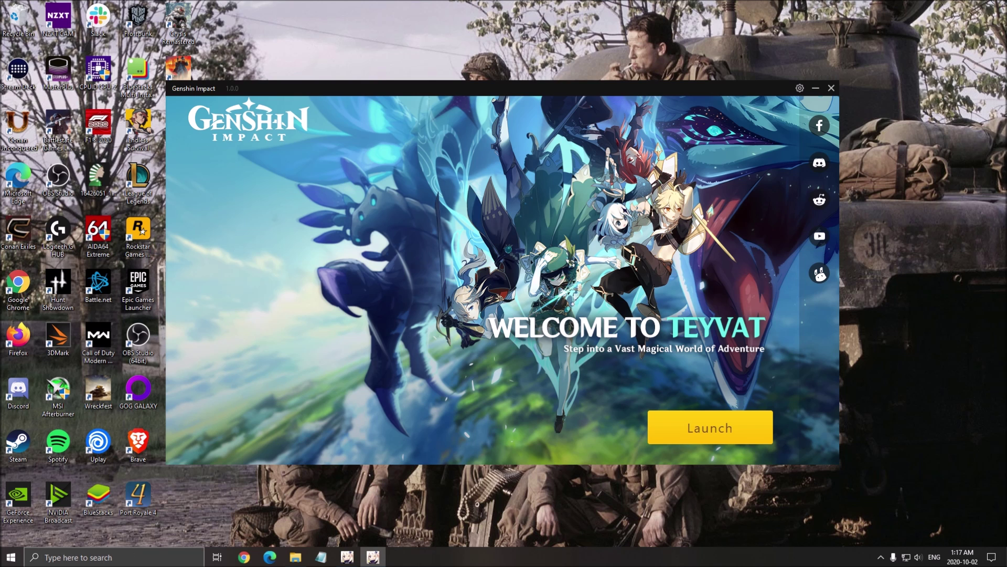
Check the Windows Graphics (GPU) settings page, then close Settings.
click(133, 556)
text(gpu)
key(Return)
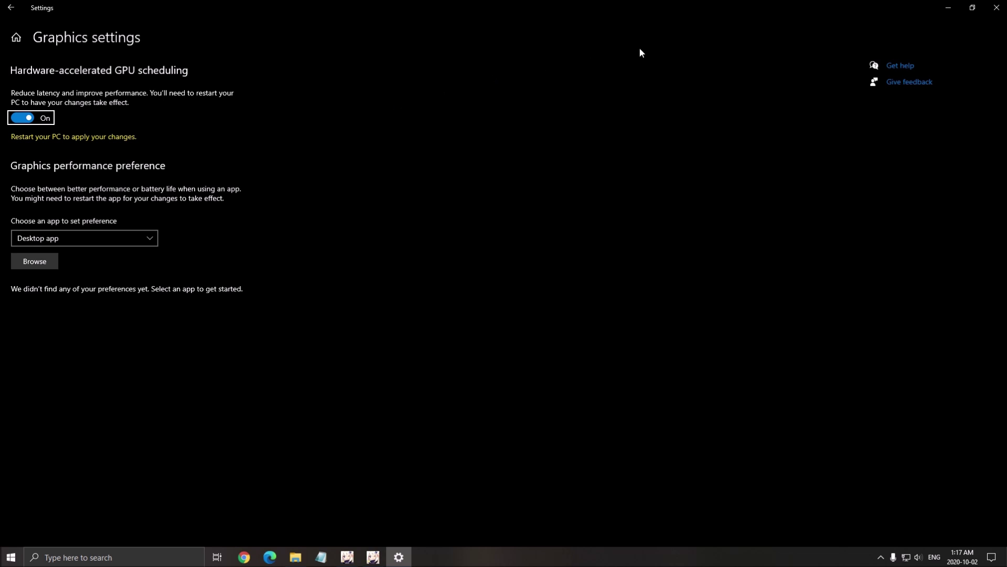
click(996, 7)
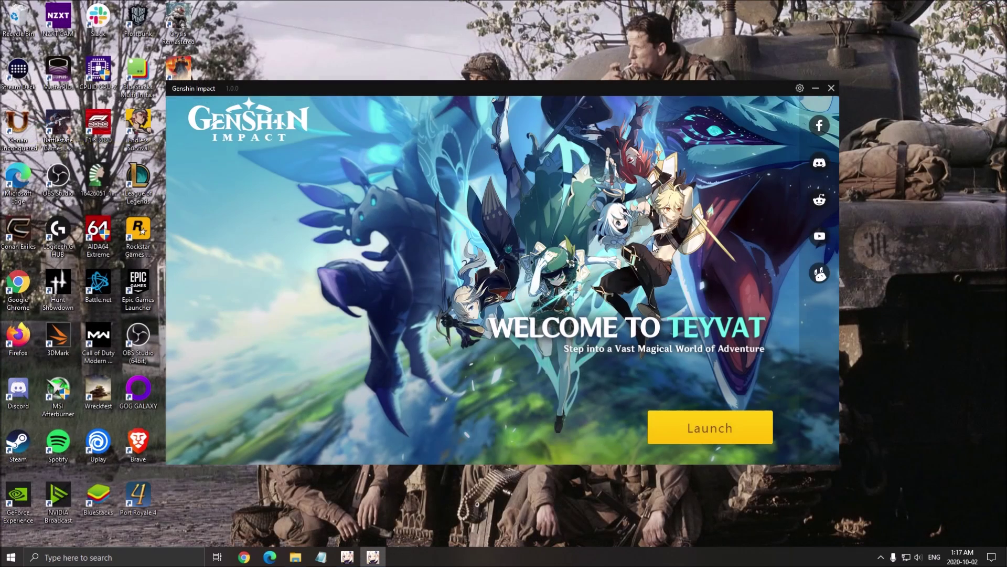
Search the Genshin Impact folder for '.e' executables and select GenshinImpact.
click(295, 555)
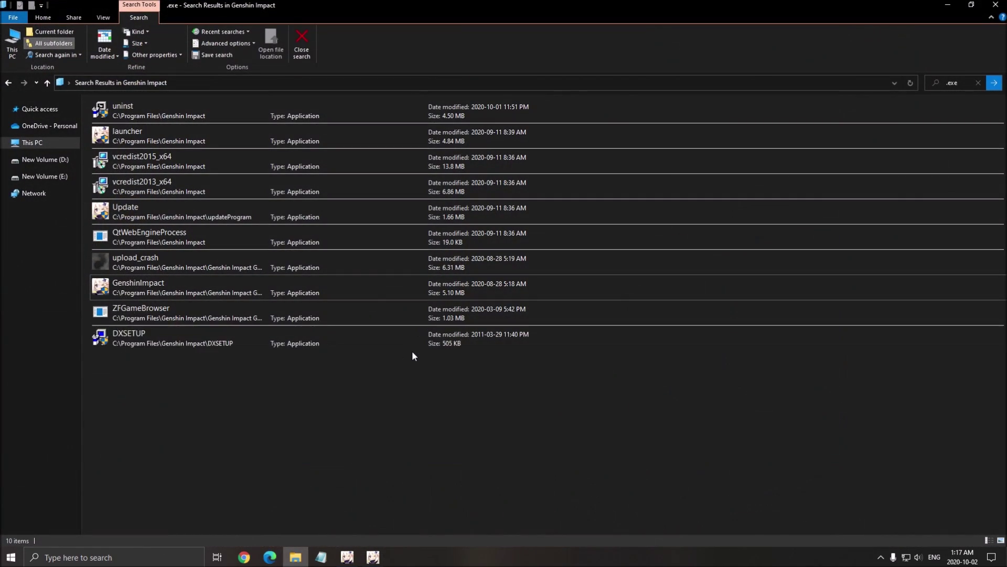
click(977, 84)
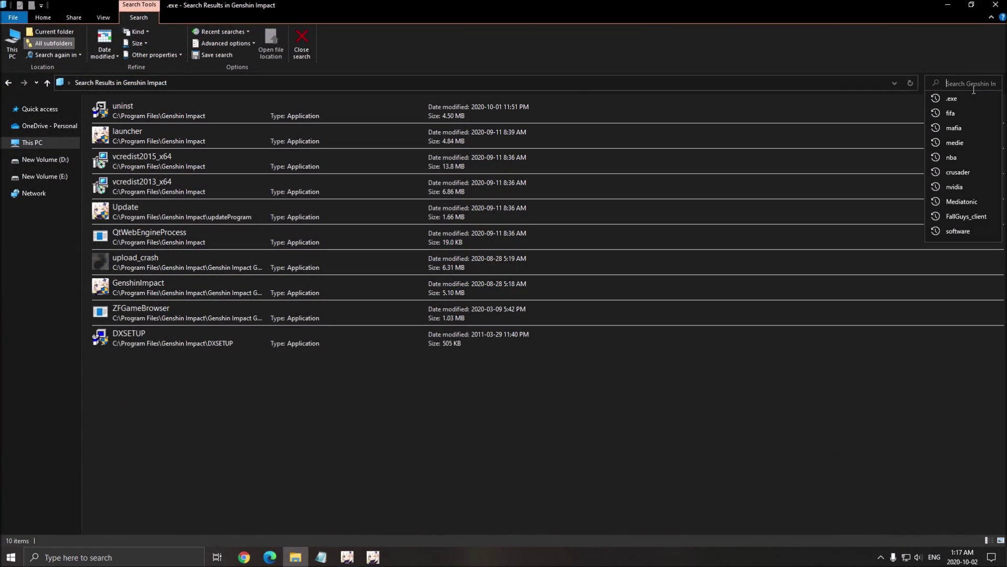
click(14, 82)
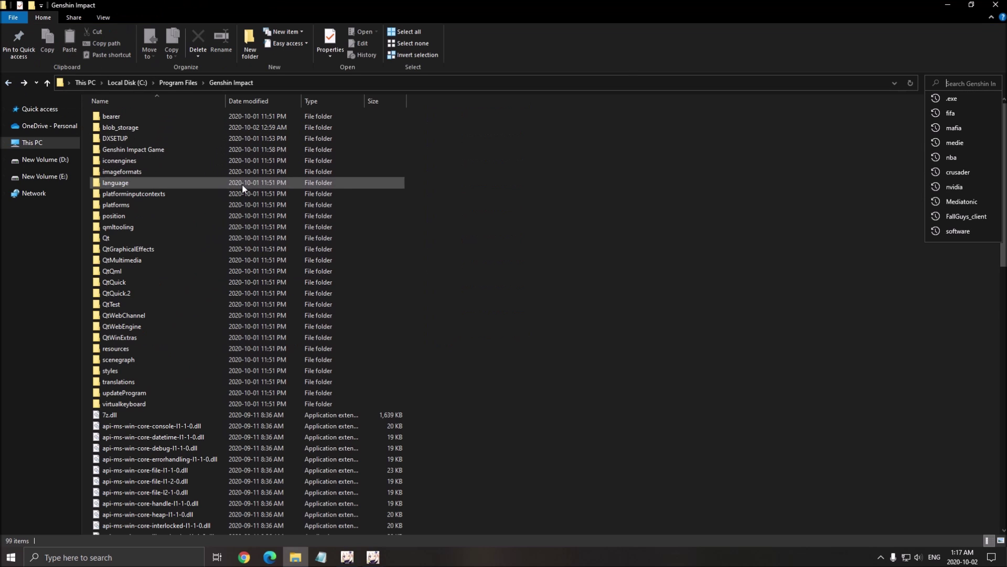
click(519, 208)
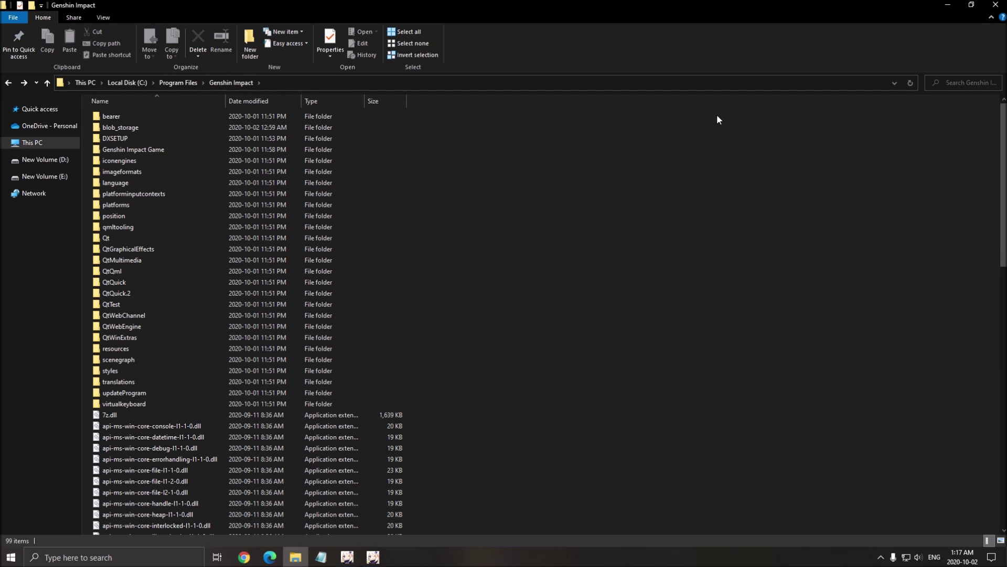
click(981, 82)
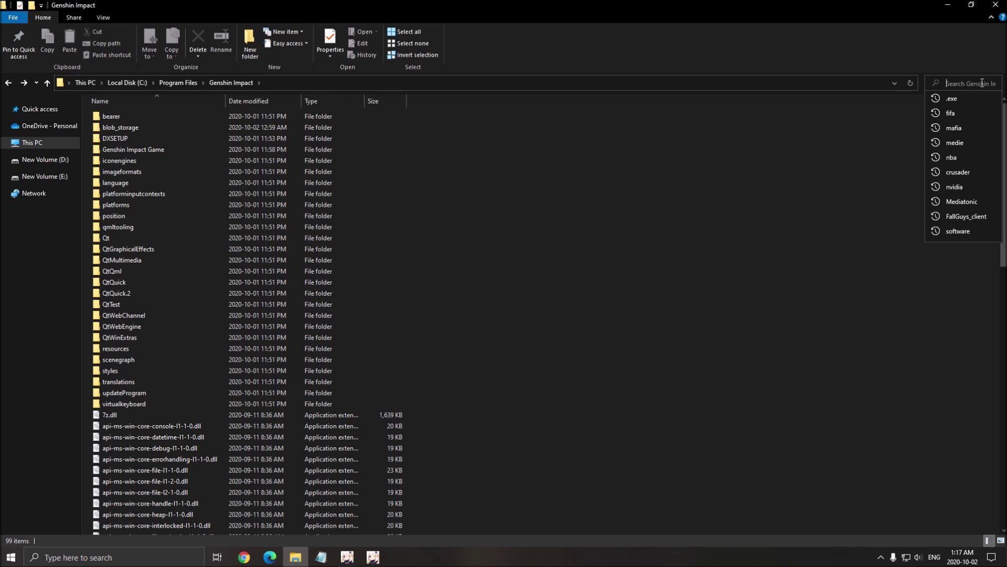
text(.exe)
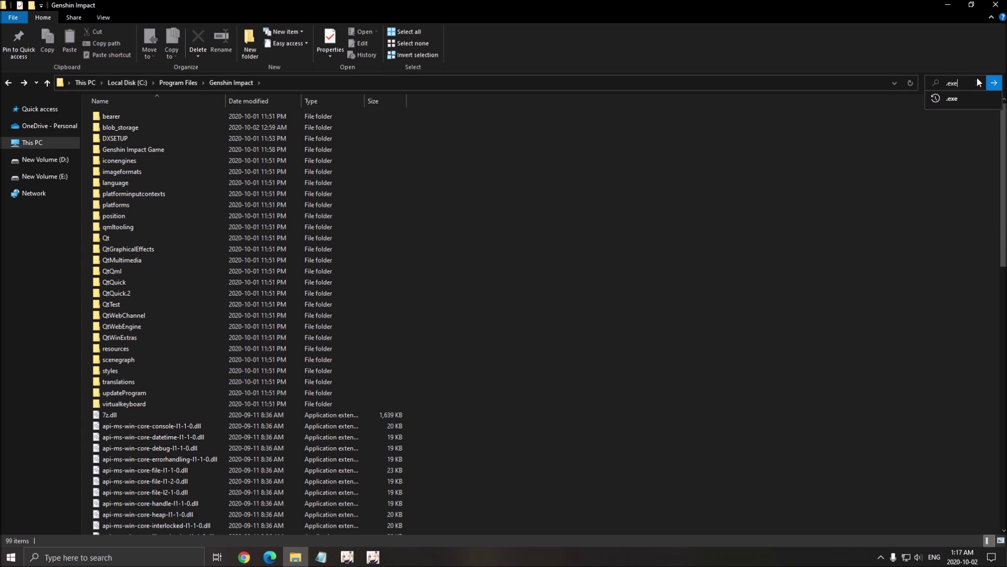
key(Return)
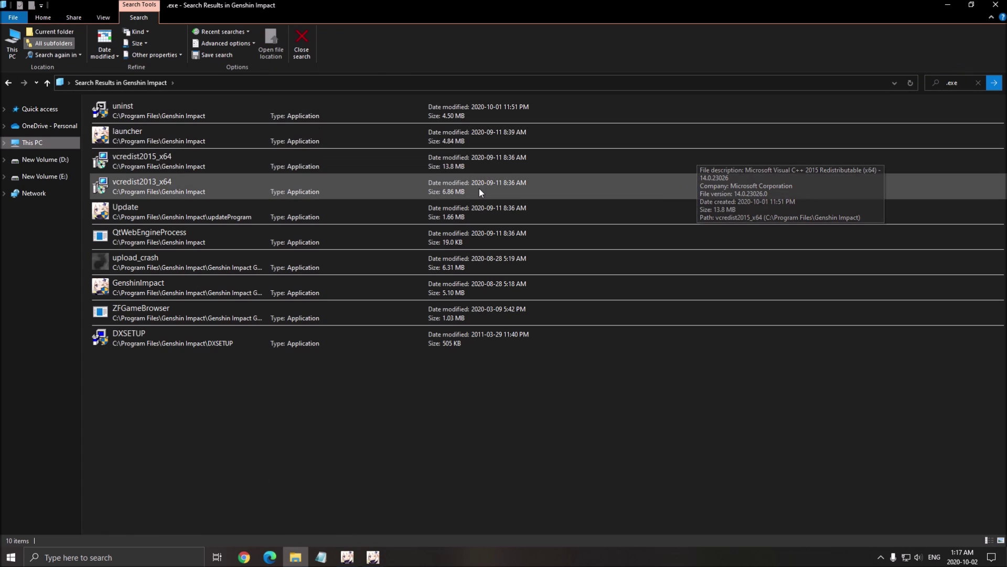
click(144, 286)
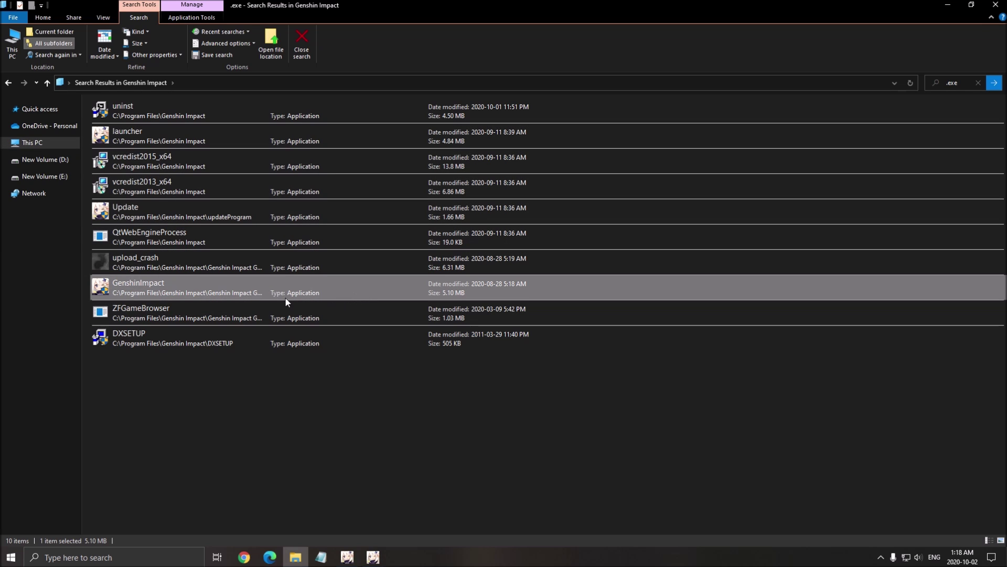
Disable fullscreen optimizations and override high DPI scaling by Application for GenshinImpact.exe.
right_click(146, 287)
click(190, 531)
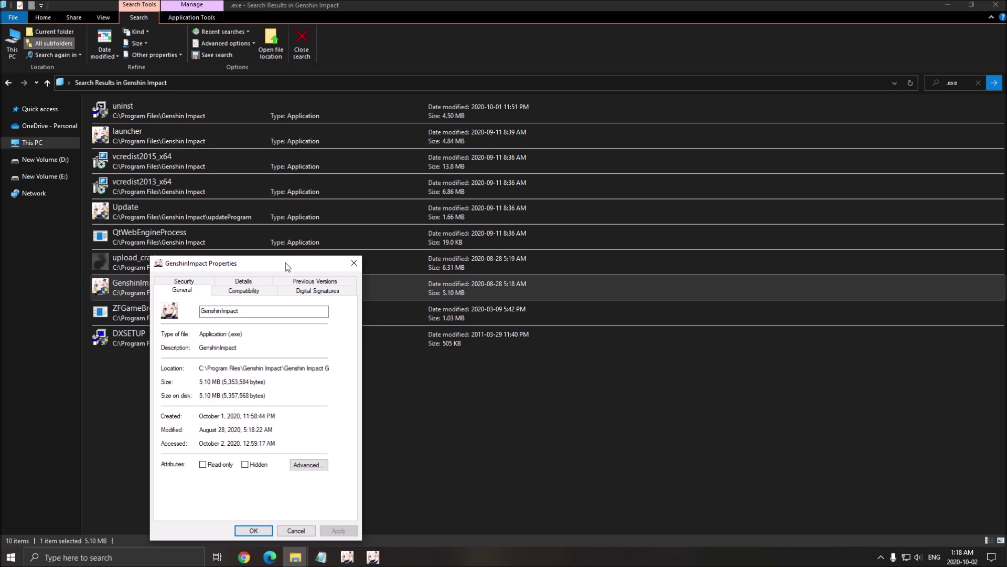
drag(285, 263, 368, 202)
click(327, 231)
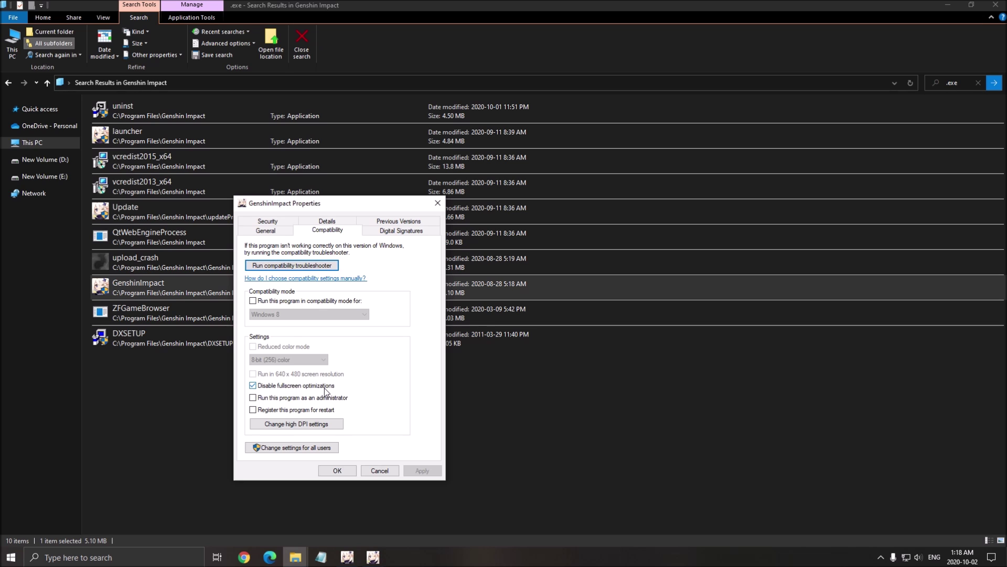
click(306, 428)
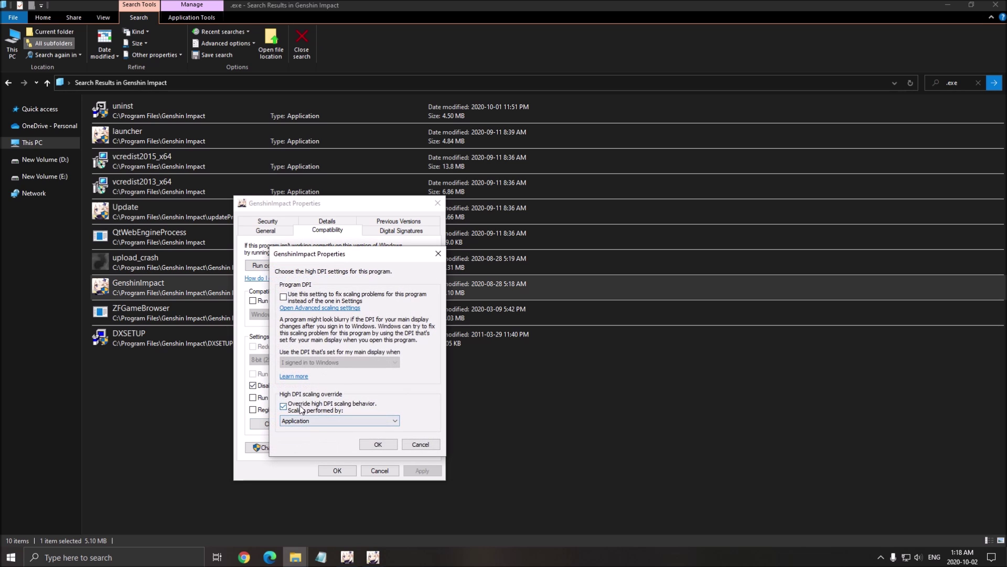
click(378, 444)
click(337, 470)
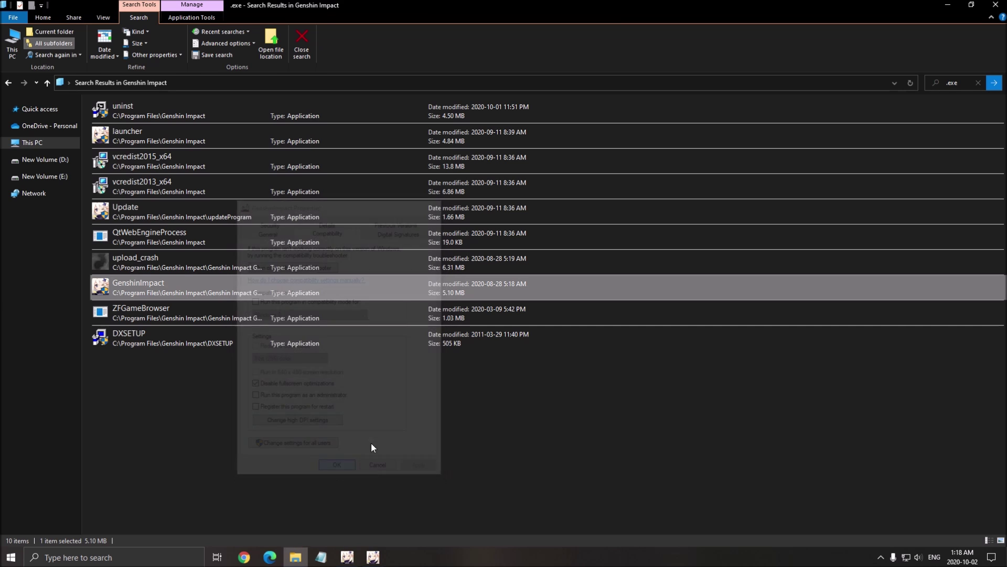
click(995, 4)
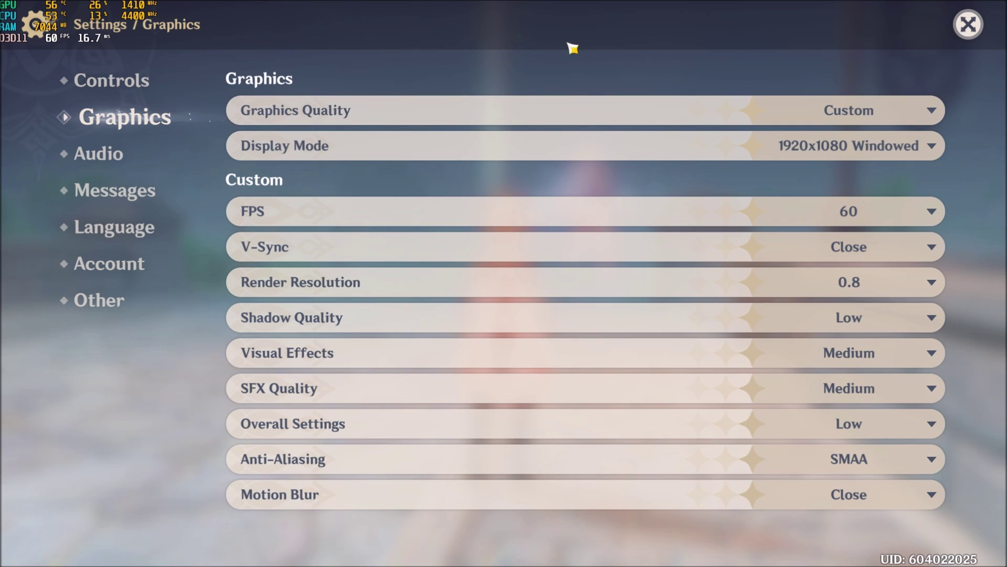
Open the Display Mode dropdown in Genshin Impact's Graphics settings.
click(897, 135)
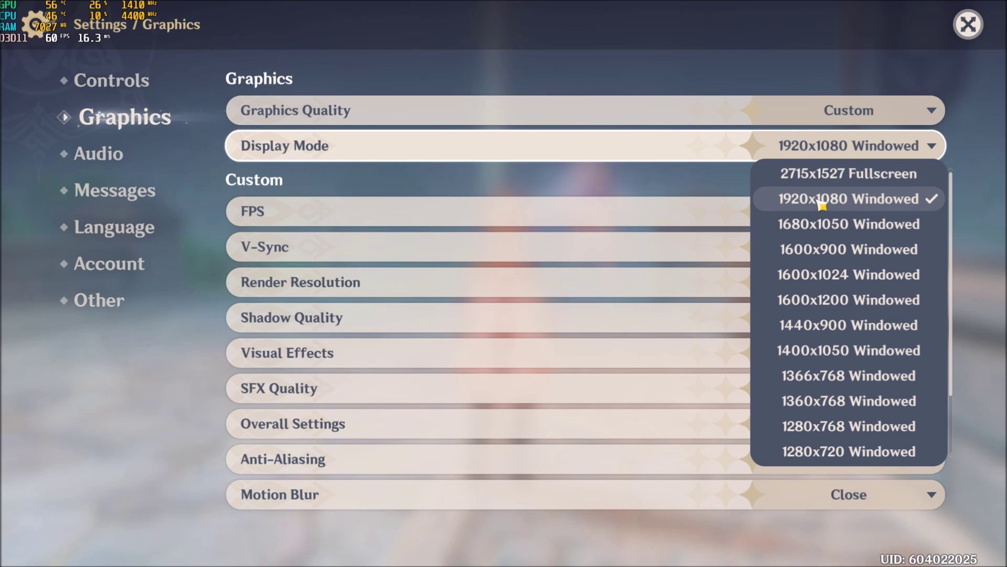
Keep the 1920x1080 Windowed display mode and the 60 FPS frame rate cap.
click(887, 205)
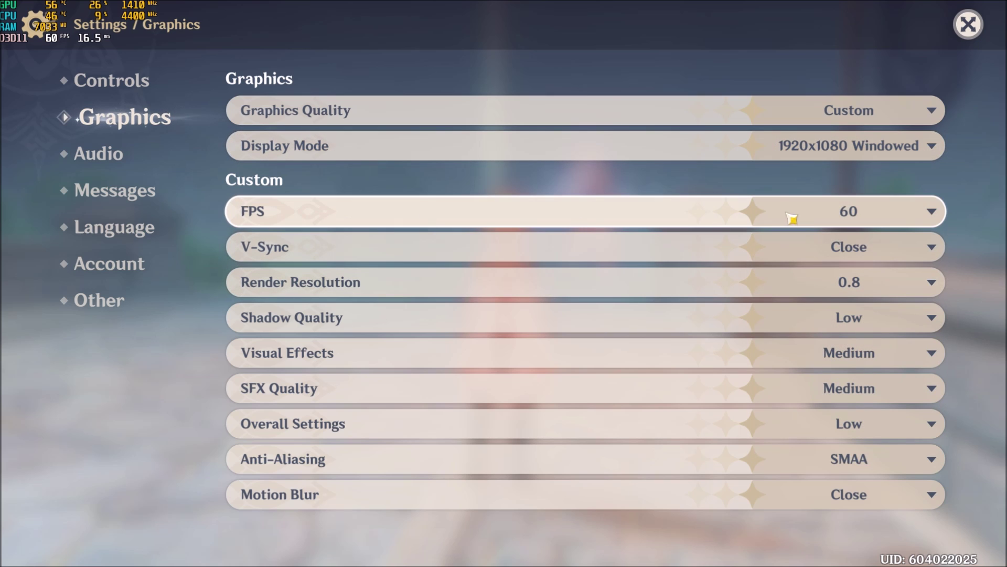
click(796, 216)
click(853, 268)
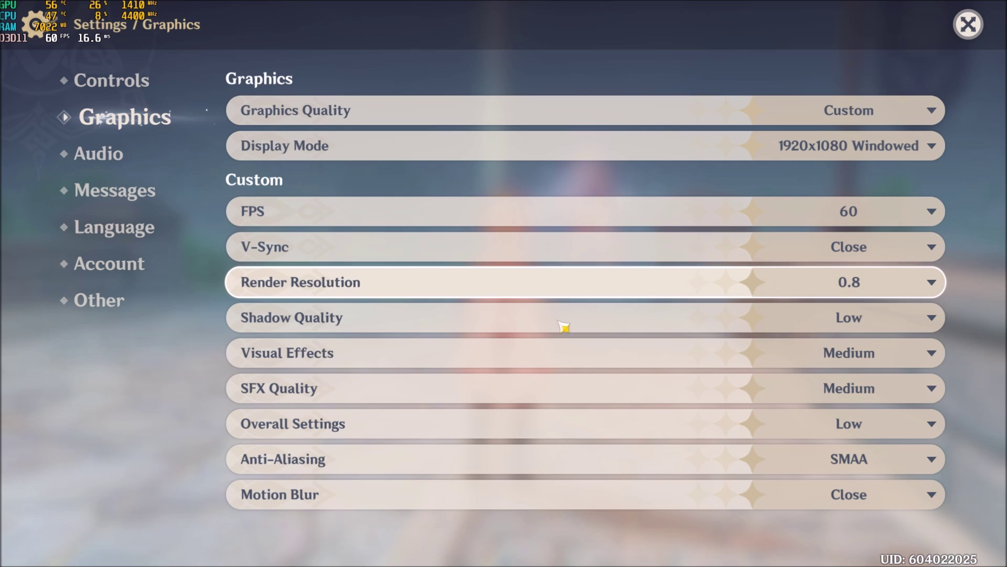
Keep Render Resolution at 0.8.
click(833, 282)
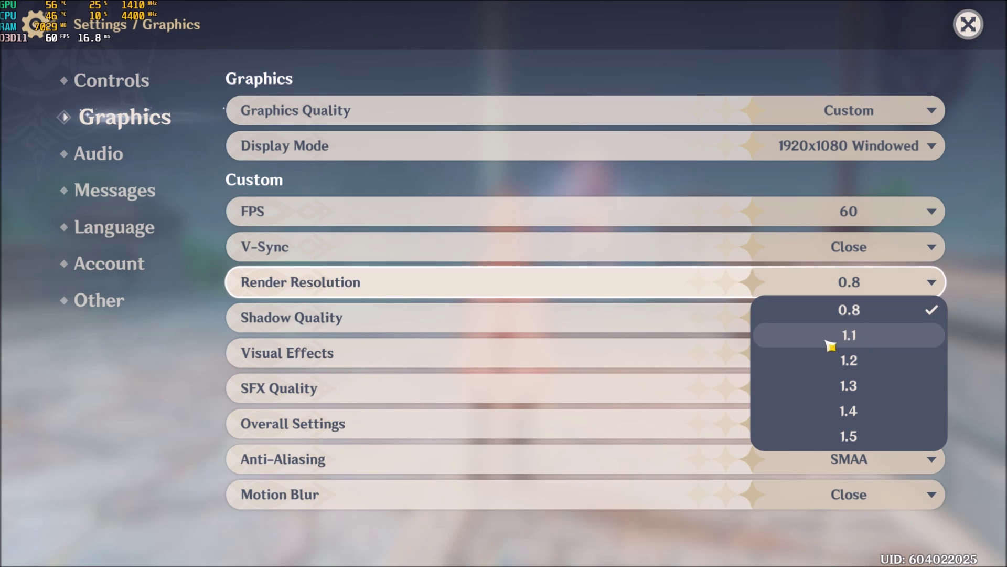
click(860, 311)
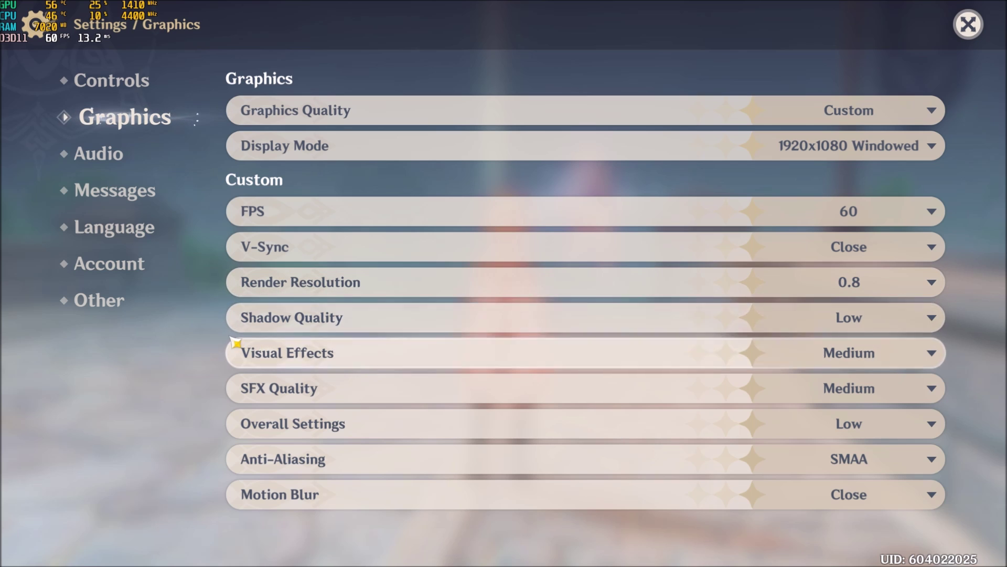
Choose Low shadows, Medium visual effects, Medium SFX quality and Low overall settings.
click(815, 318)
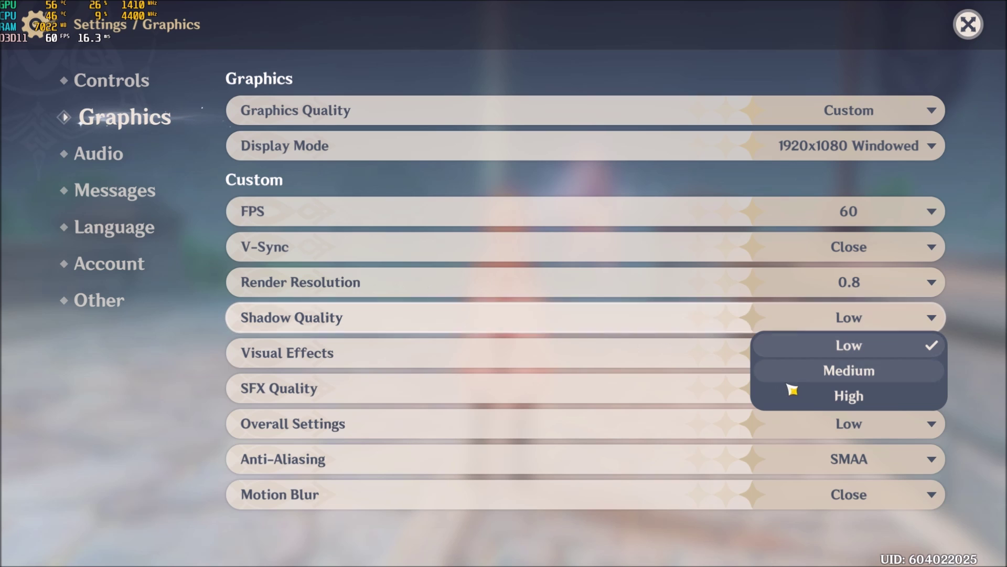
click(856, 352)
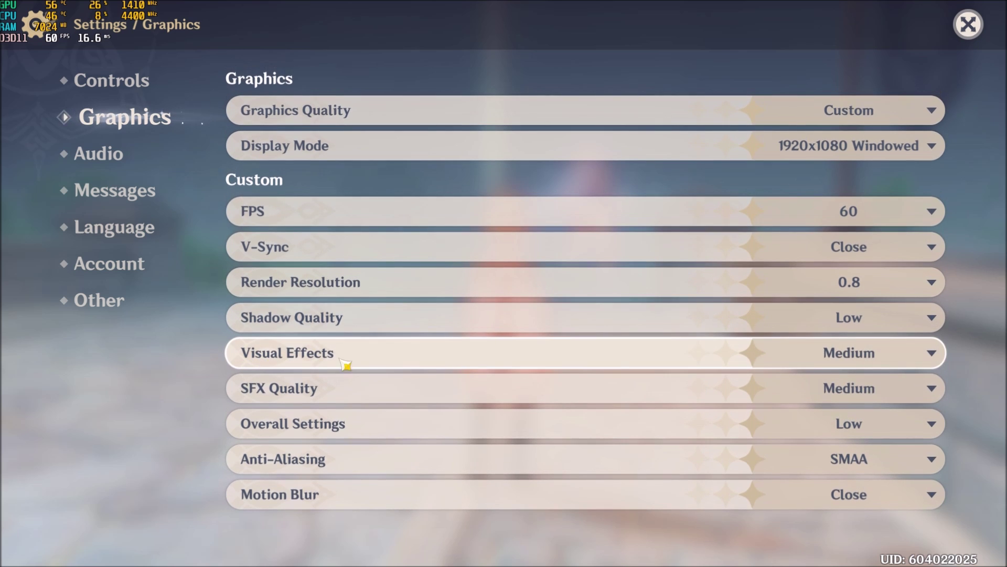
click(824, 353)
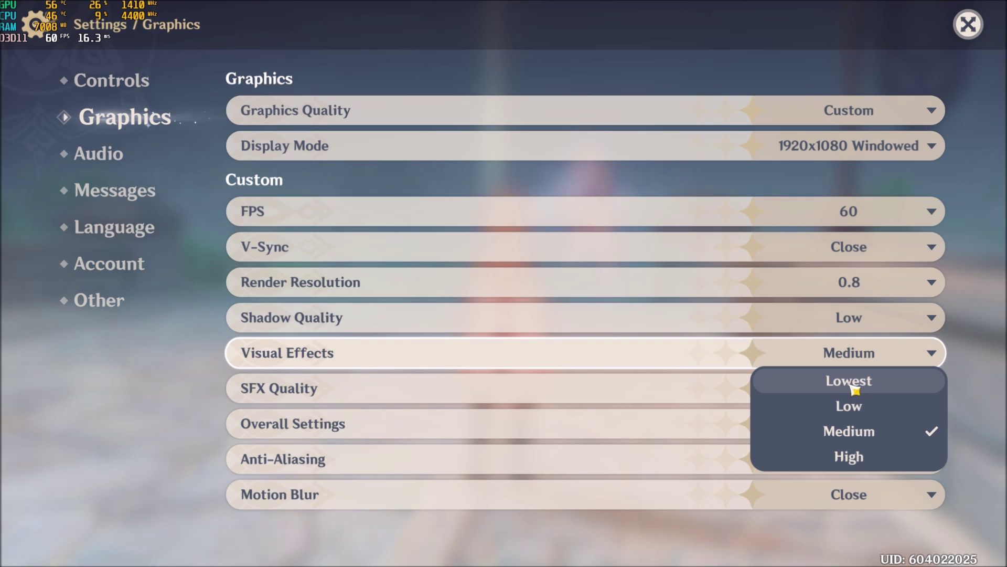
click(849, 432)
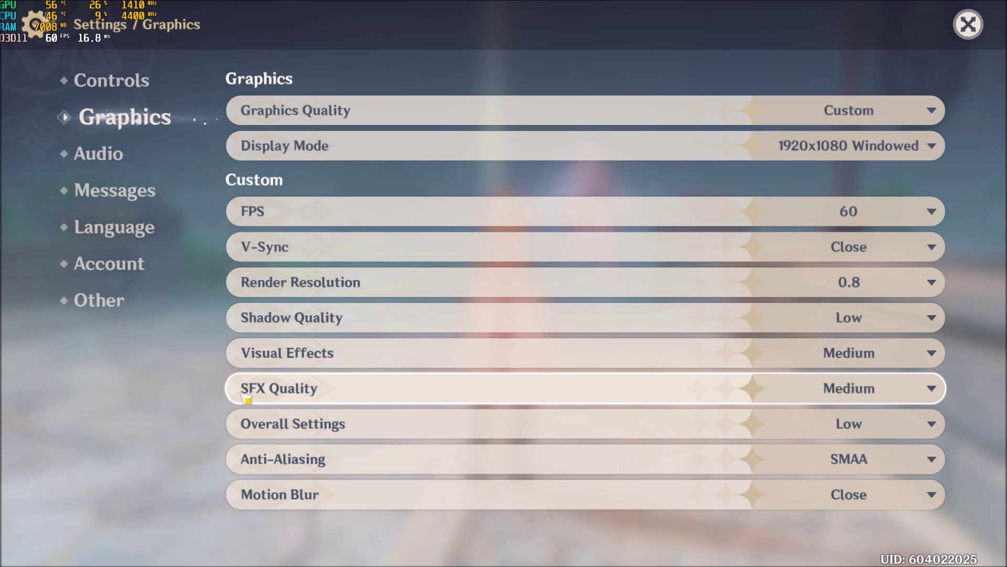
click(800, 389)
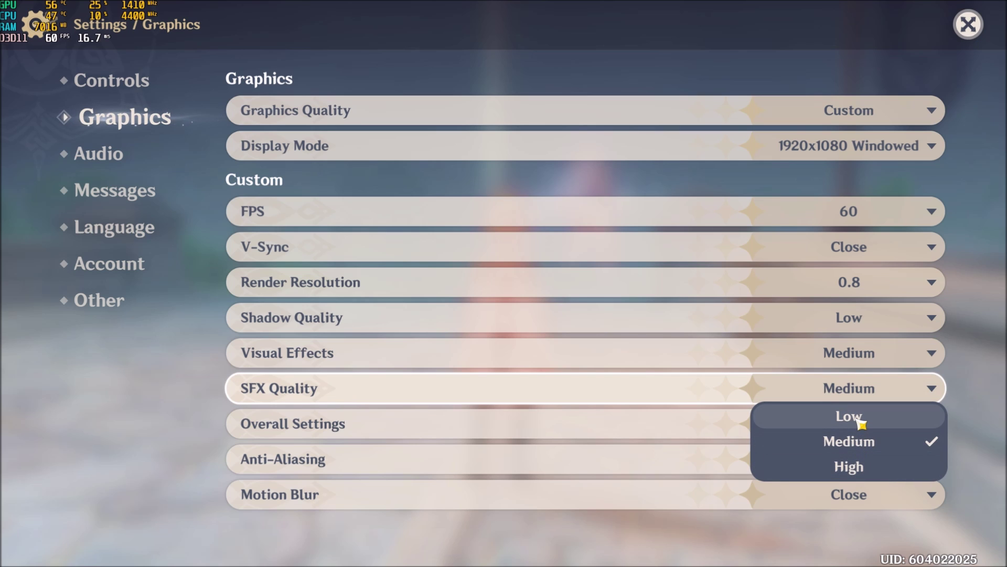
click(868, 443)
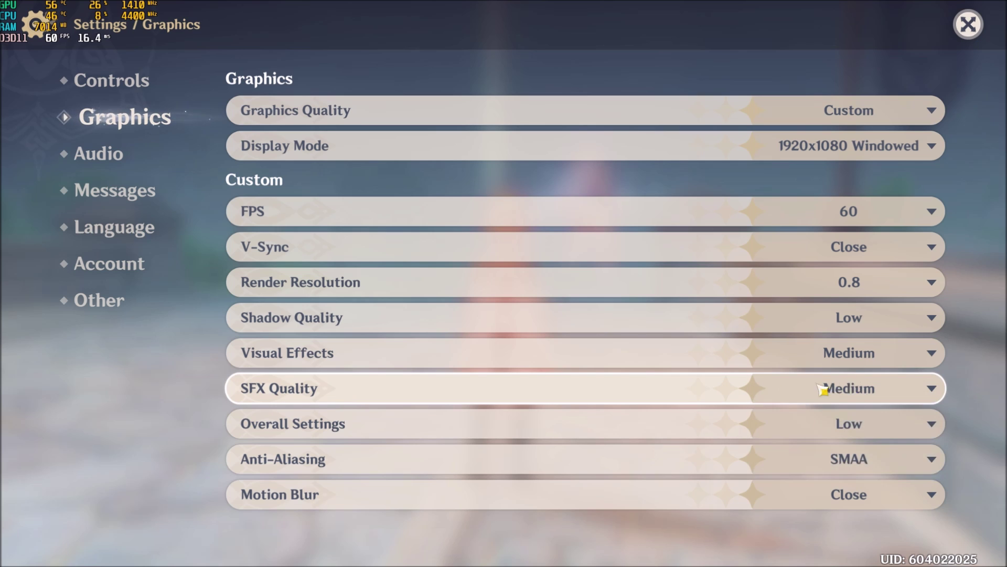
click(812, 432)
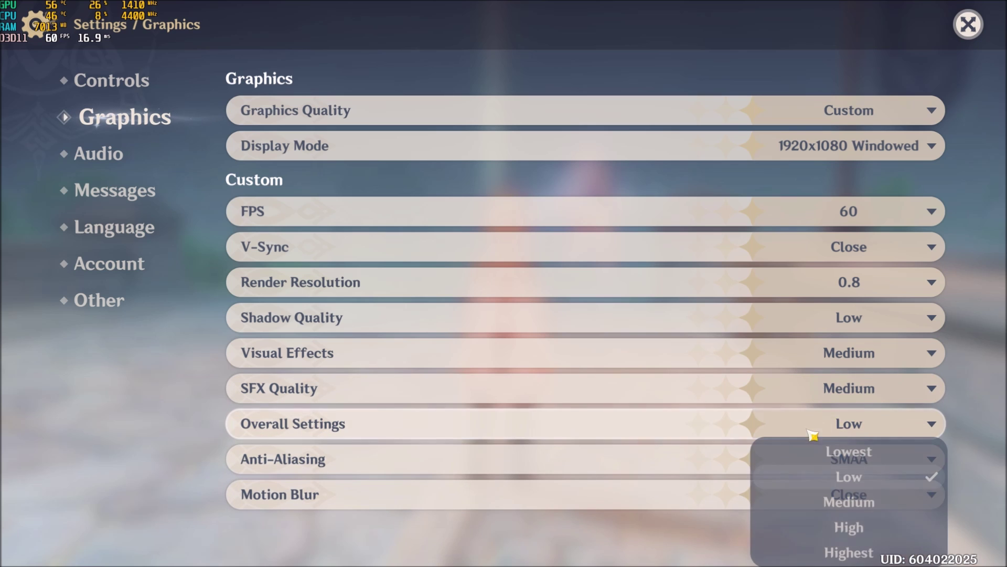
click(851, 483)
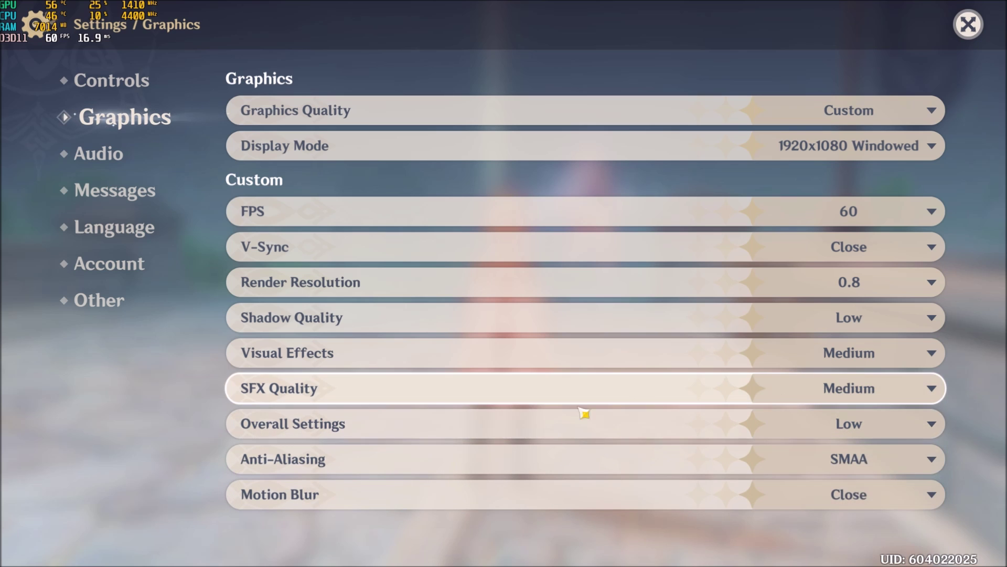
Switch Anti-Aliasing to None, then return it to SMAA.
click(828, 460)
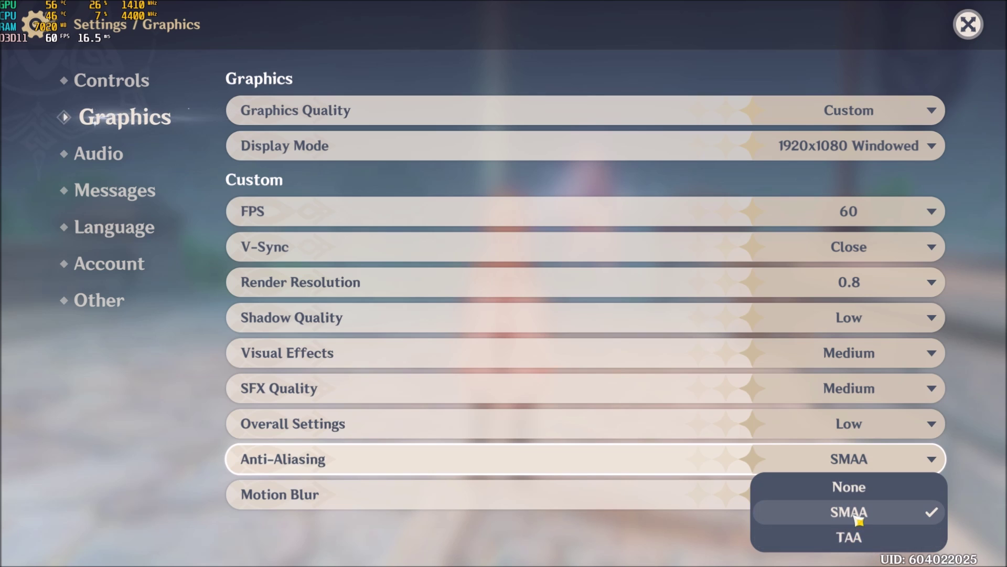
click(866, 487)
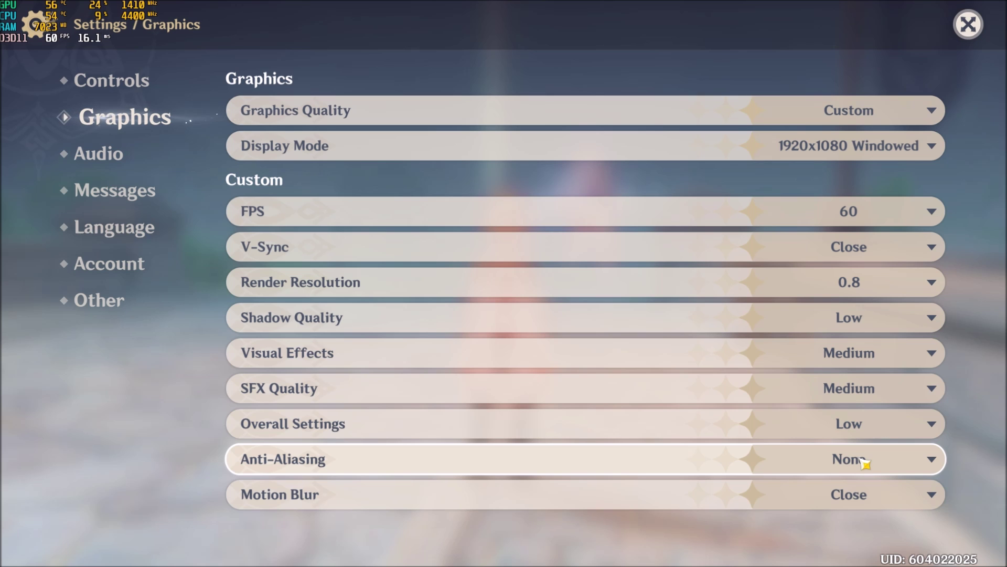
click(865, 461)
click(859, 510)
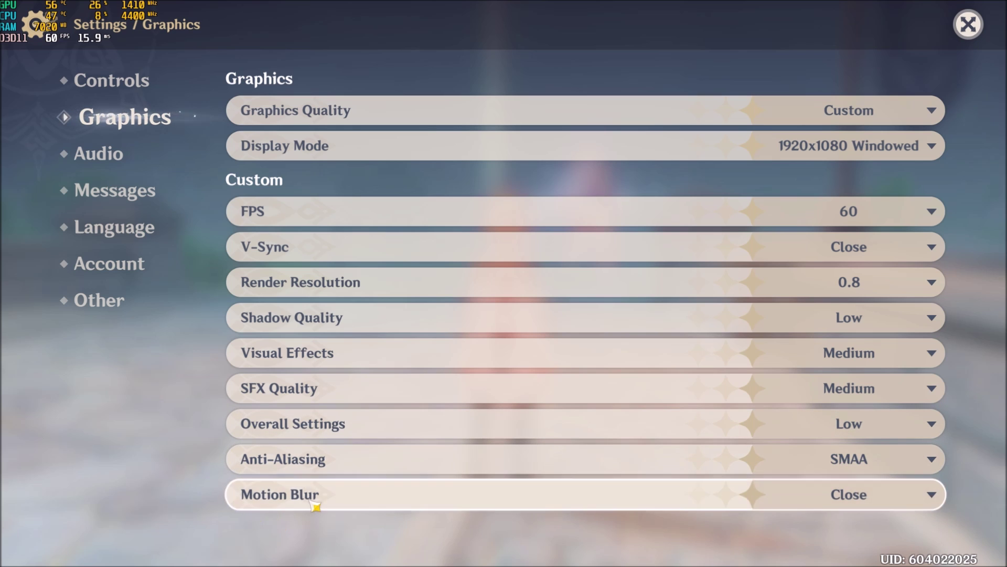
click(895, 504)
click(861, 522)
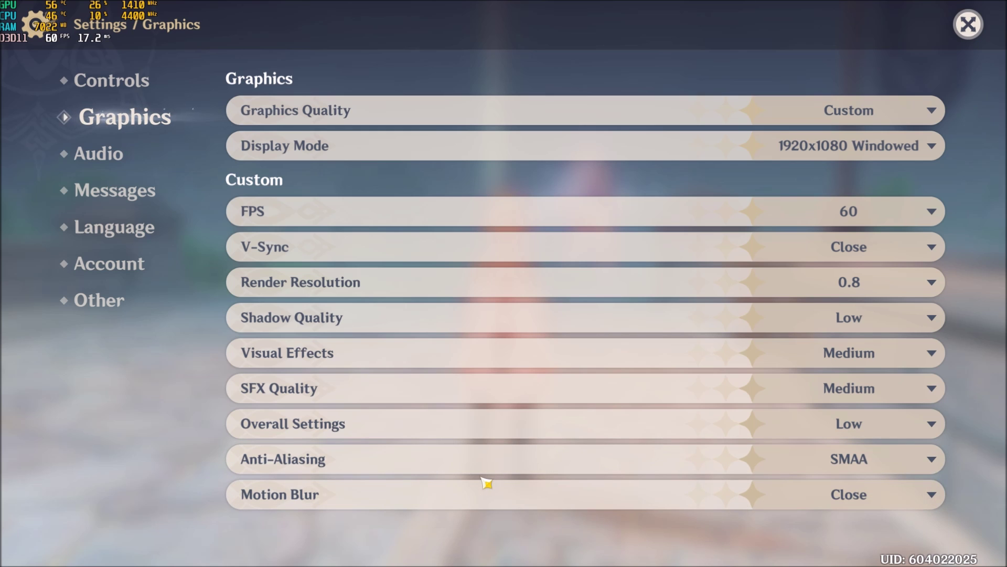